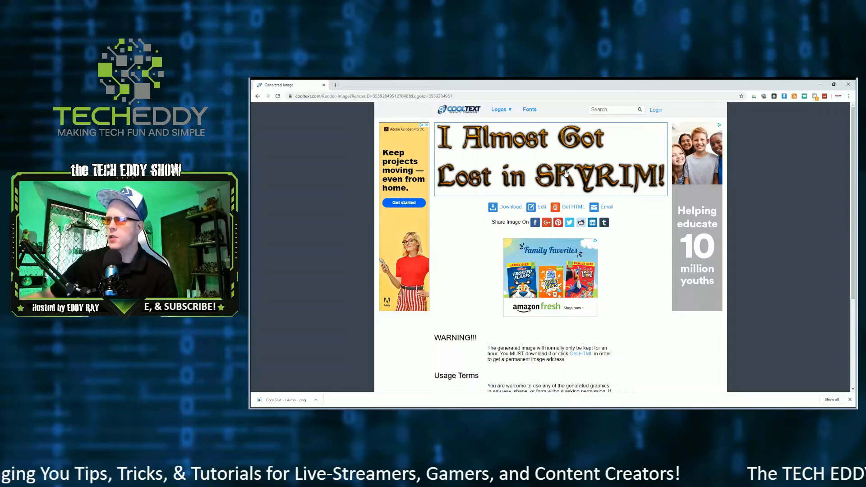
Recreate the Skyrim logo with the first text line centred above the second and download the image.
left_click(538, 207)
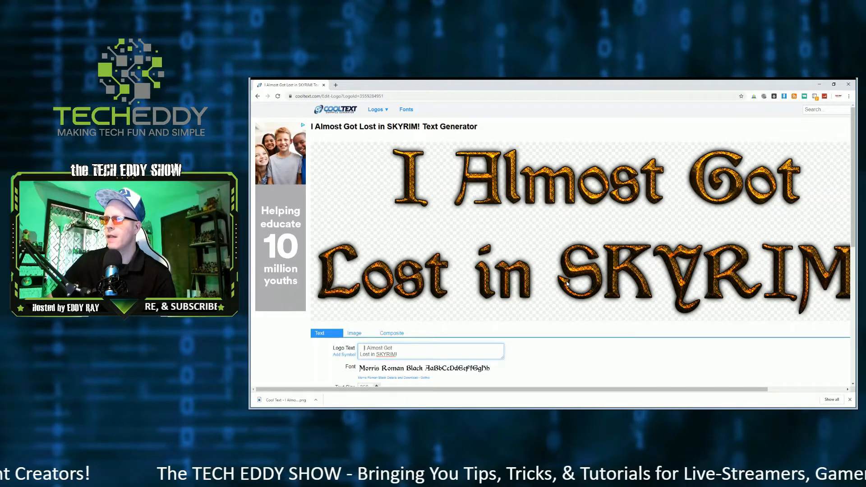
scroll(571, 278, "down", 1)
left_click(589, 371)
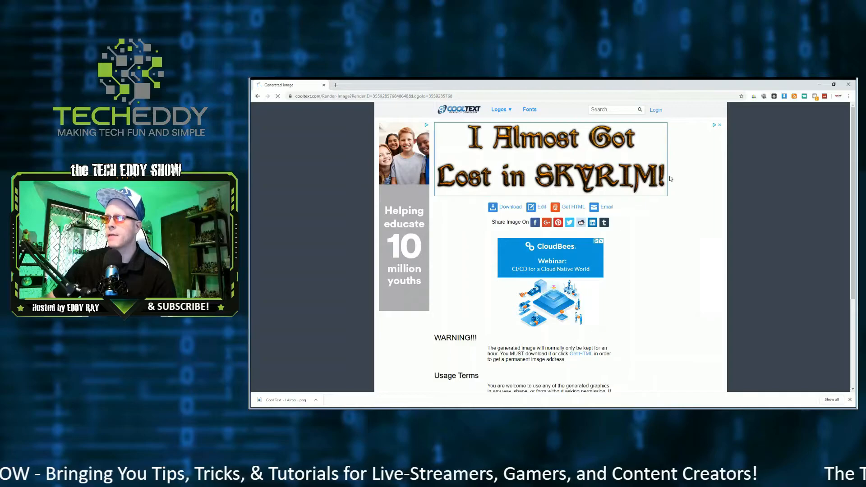
left_click(516, 208)
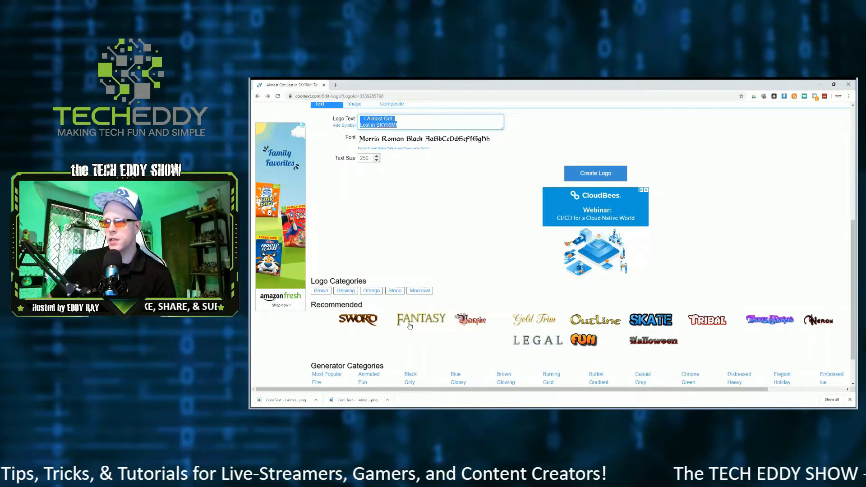
Open the Imperator SmallCaps font from the Ancient category of the free fonts.
scroll(516, 275, "down", 1)
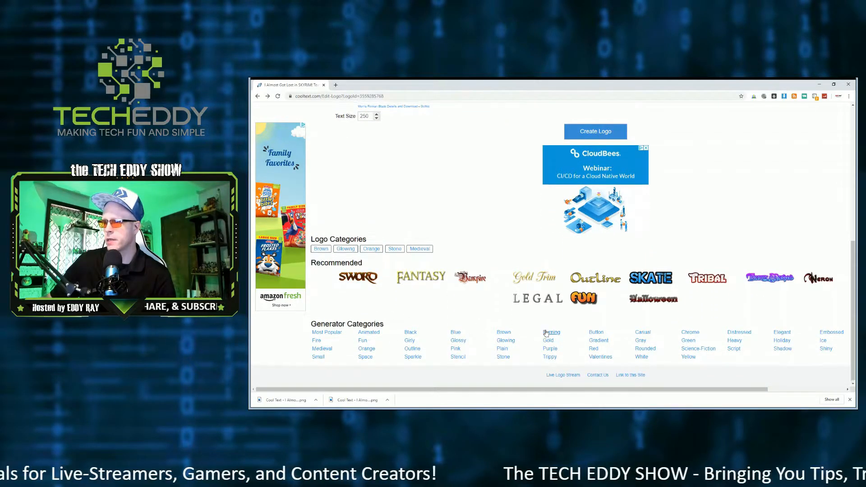
scroll(543, 331, "up", 6)
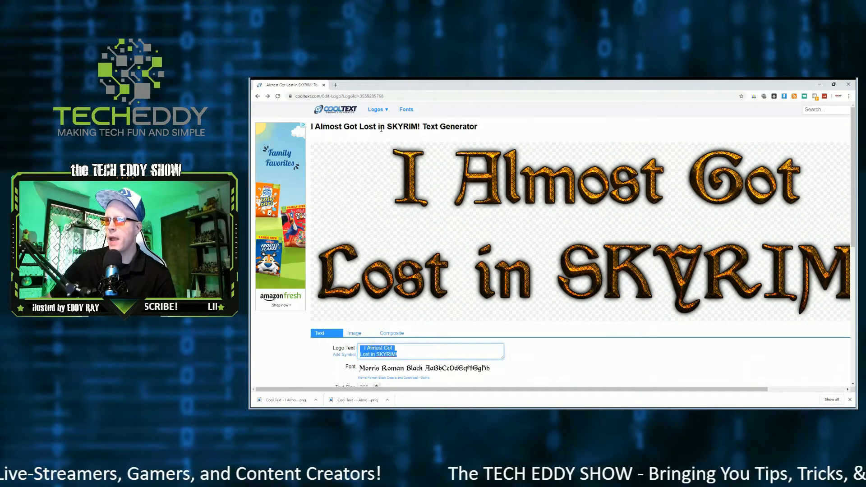
left_click(376, 110)
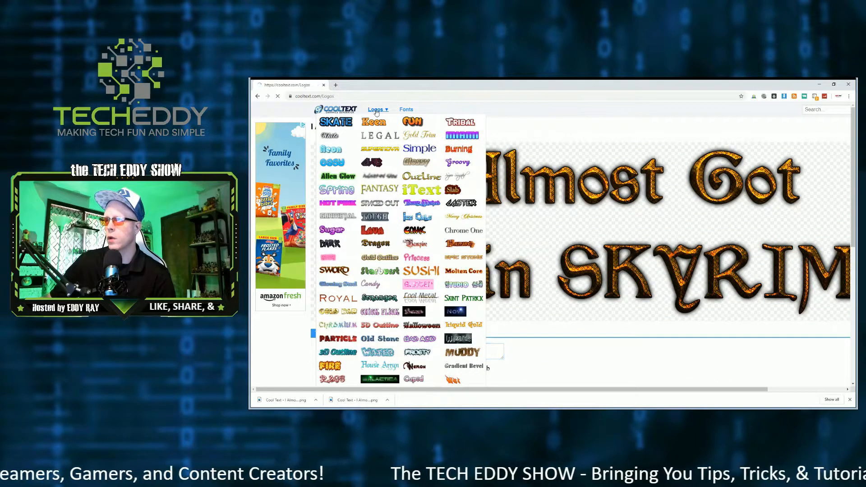
left_click(528, 110)
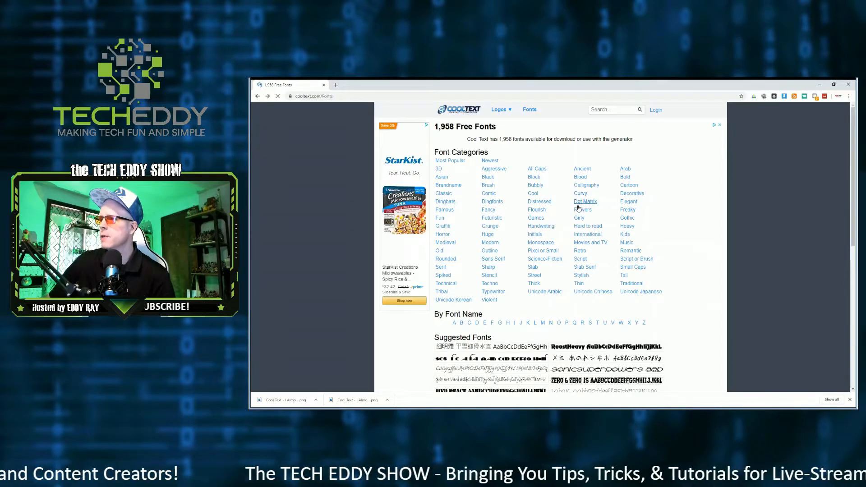
left_click(582, 169)
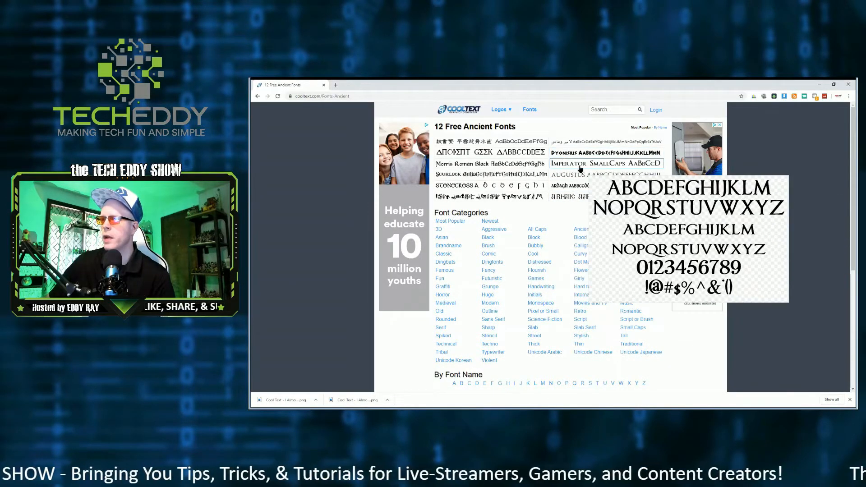
left_click(579, 166)
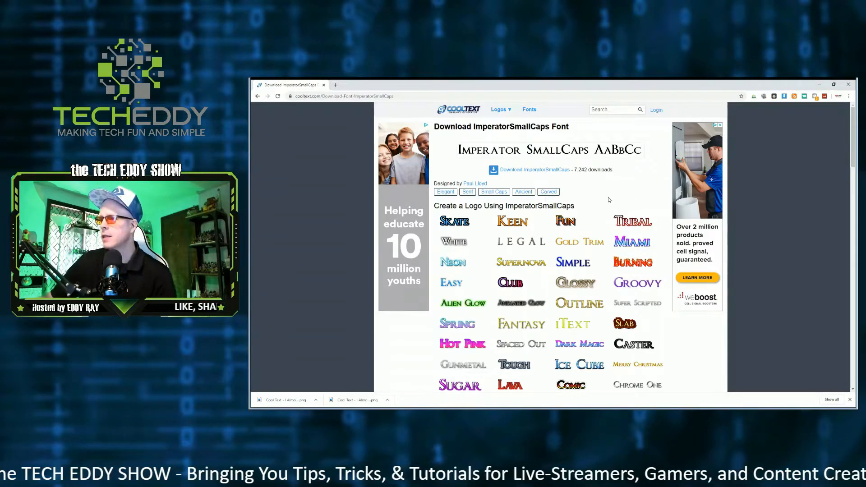
Preview the logo styles for the Imperator SmallCaps font and choose the Keen style.
mouse_move(581, 215)
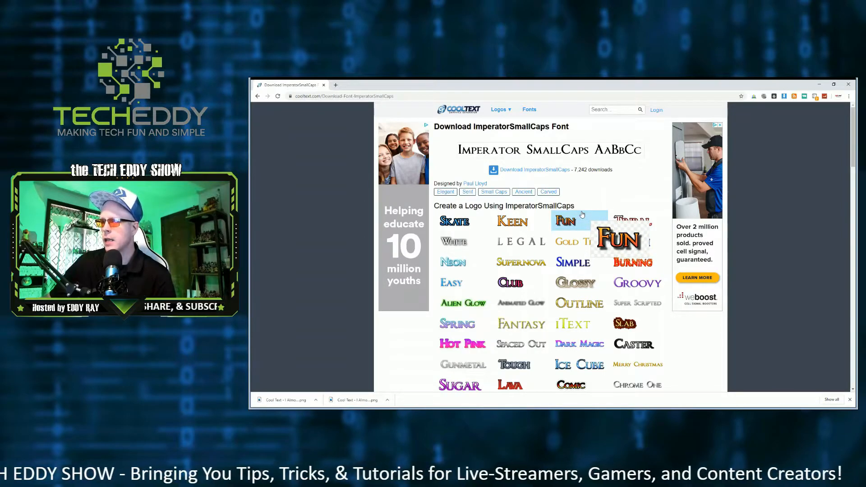
mouse_move(581, 255)
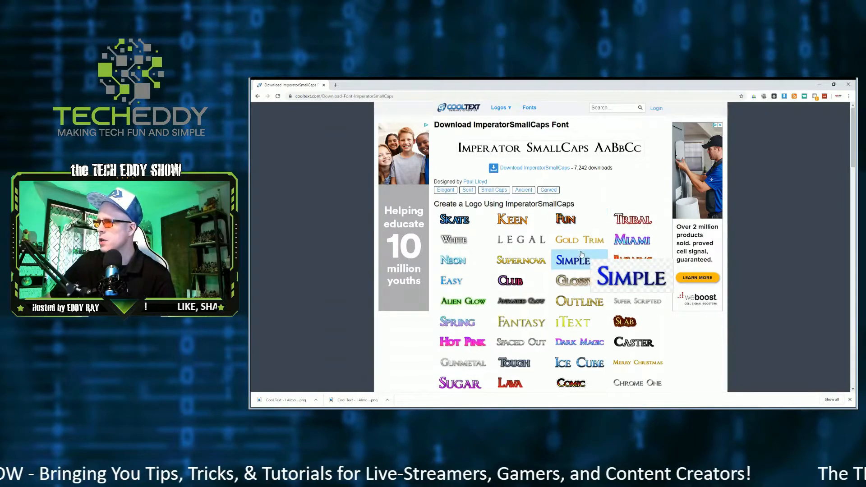
scroll(581, 255, "down", 3)
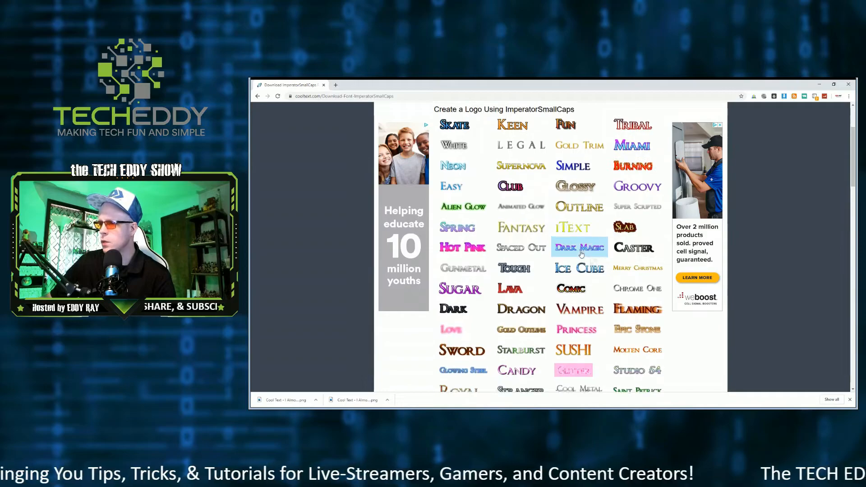
scroll(581, 255, "up", 2)
mouse_move(526, 194)
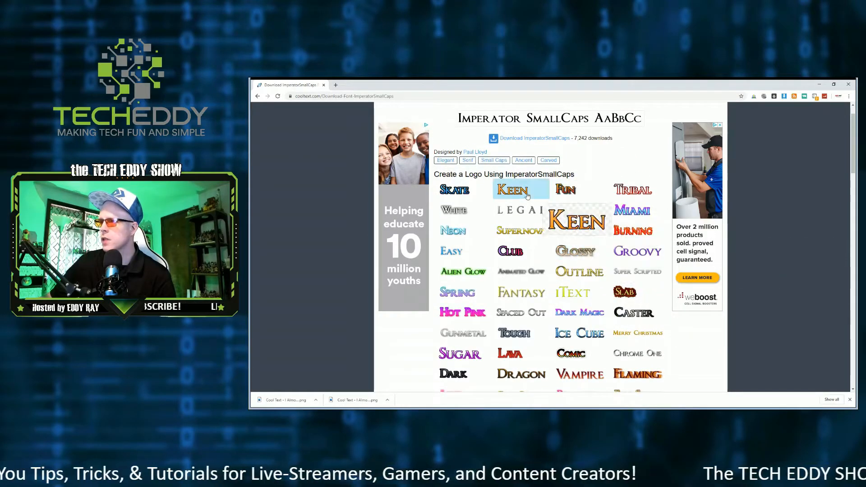
left_click(526, 195)
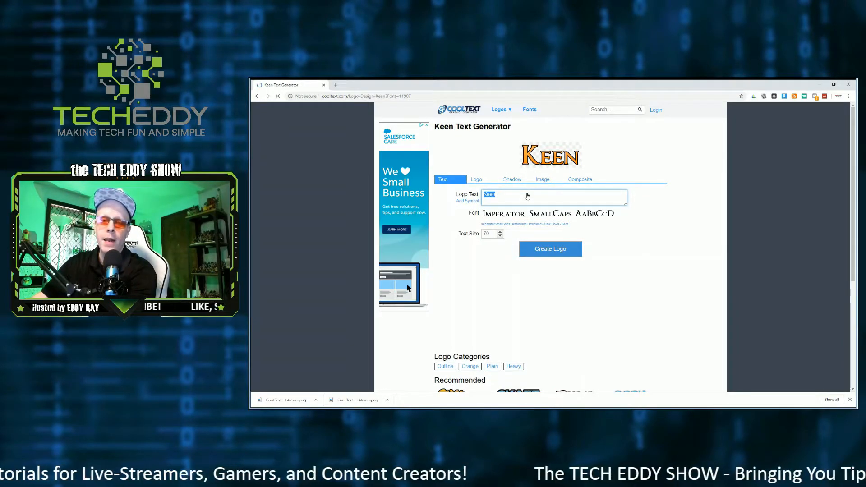
Set the logo text to "I Almost Got" above "Lost in SKYRIM!", with the first line indented and a blank line between them.
type("I Al")
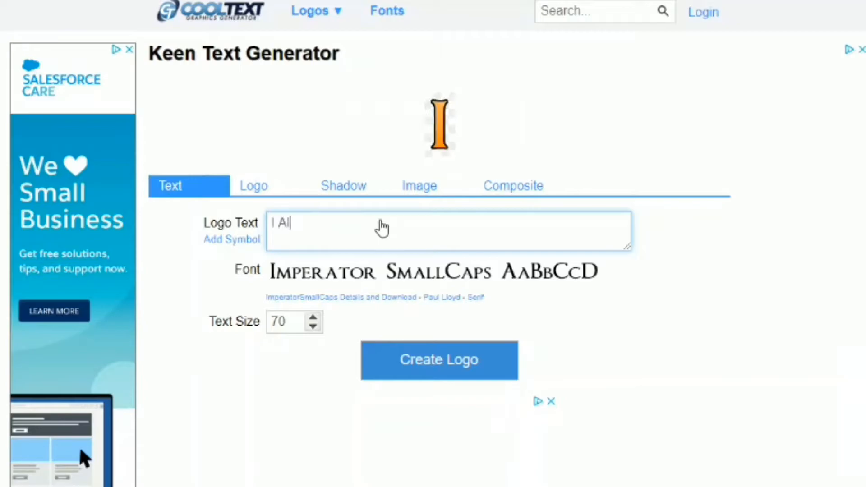
type("most Got Lost")
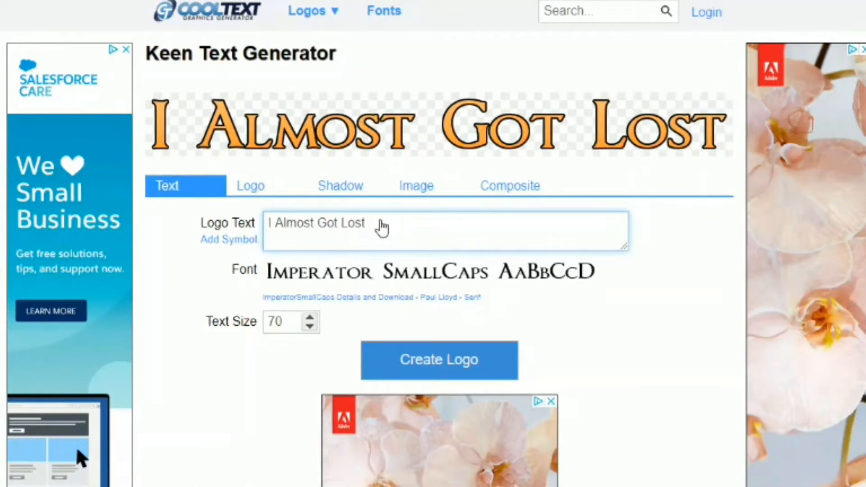
key("BackSpace")
key("BackSpace")
key("BackSpace")
key("BackSpace")
type("Lost in SK")
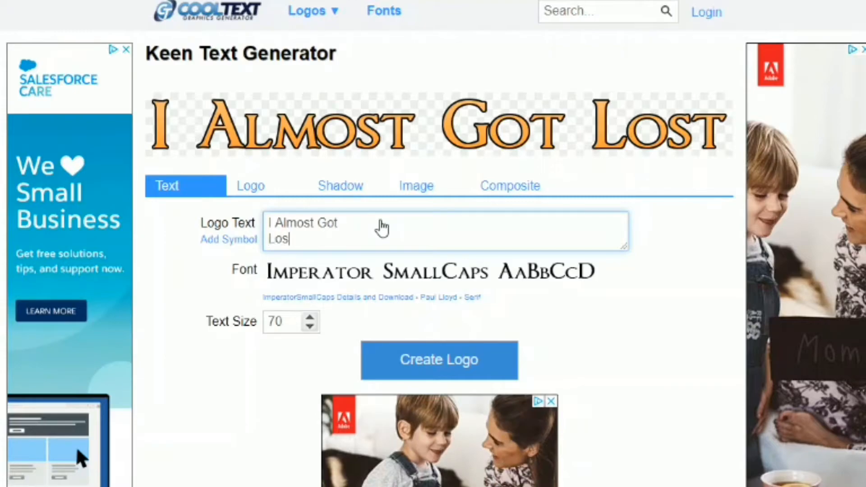
type("YRIM!")
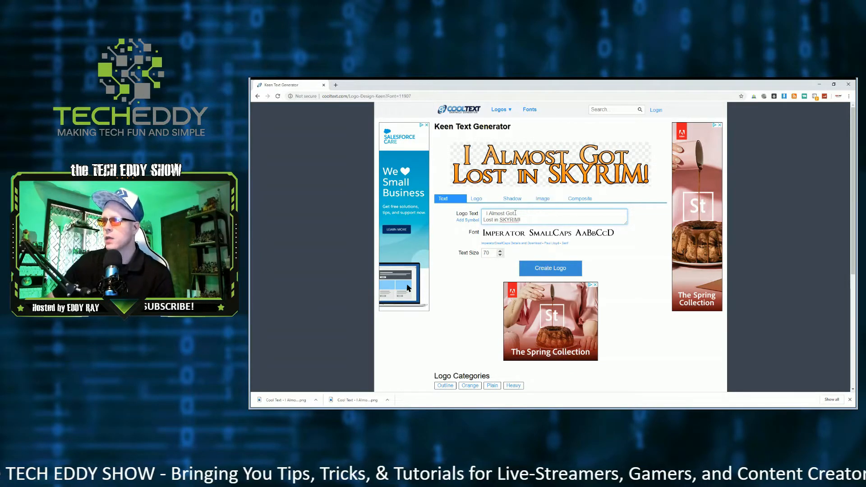
left_click(515, 212)
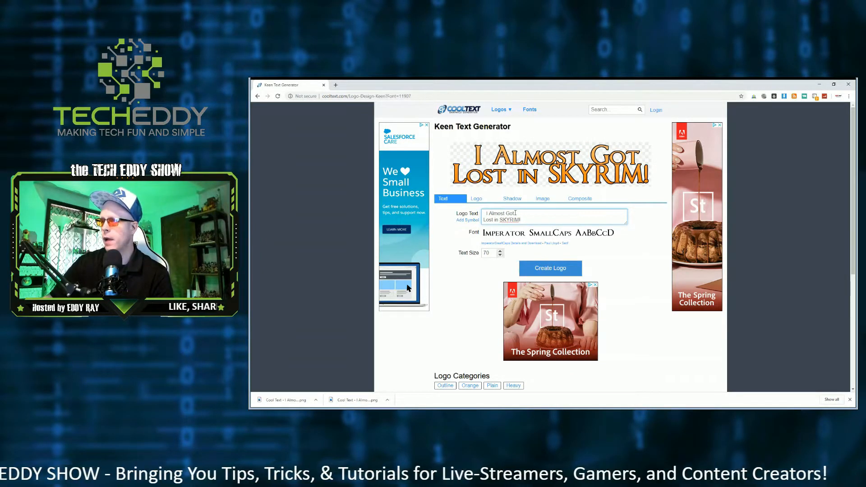
key("Return")
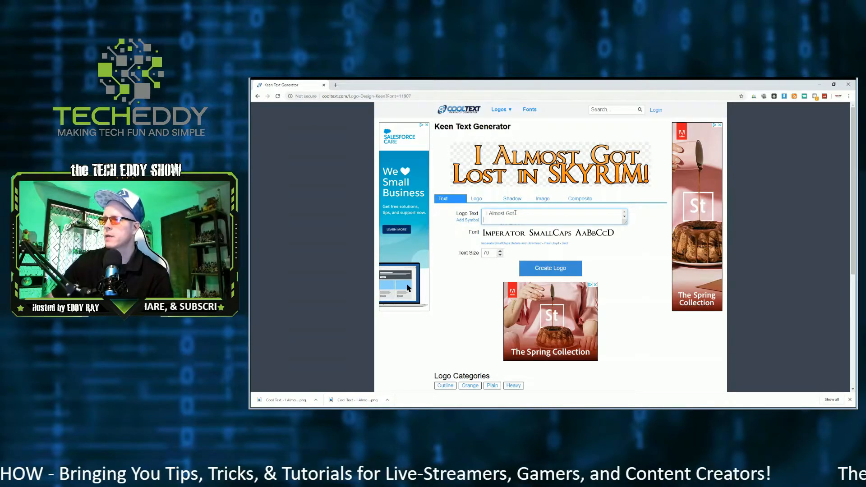
Enable the gradient option for the logo lettering and try to apply the black-to-red gradient from the gradient list.
mouse_move(614, 247)
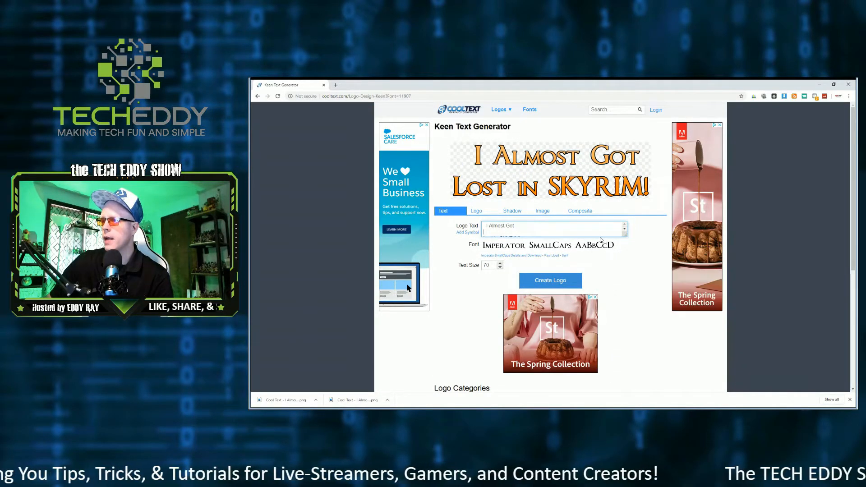
left_click(491, 217)
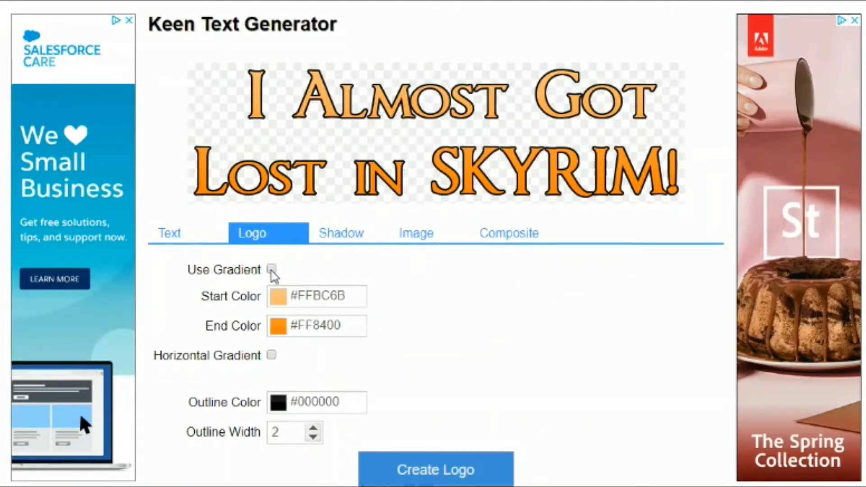
left_click(271, 269)
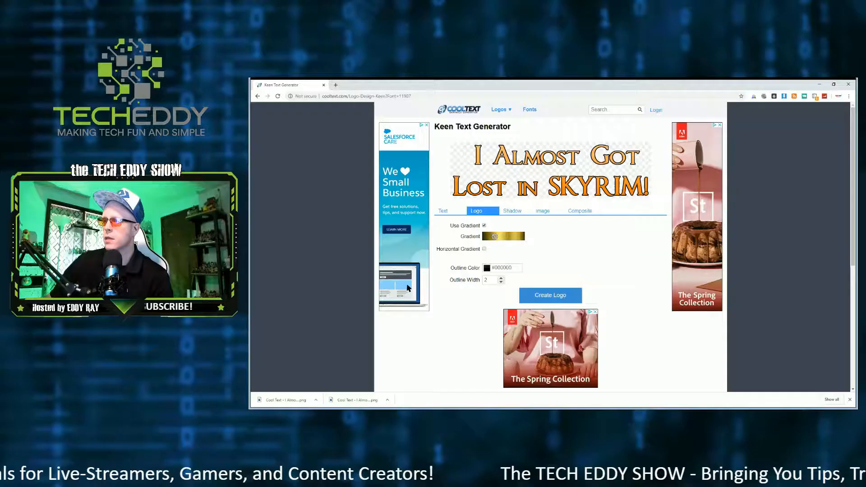
left_click(498, 236)
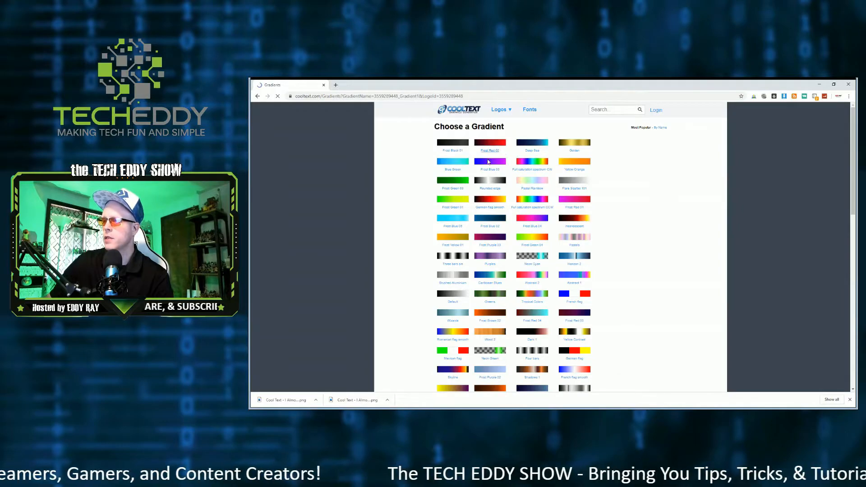
scroll(494, 174, "down", 5)
scroll(495, 174, "down", 3)
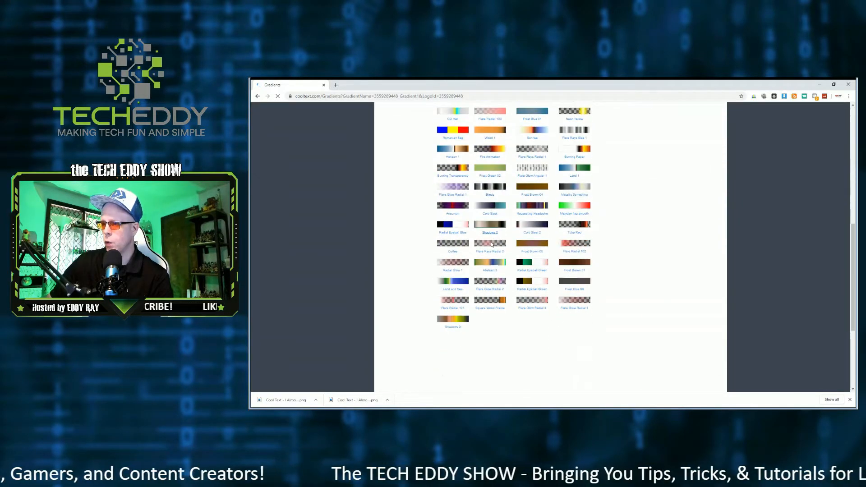
scroll(476, 276, "up", 6)
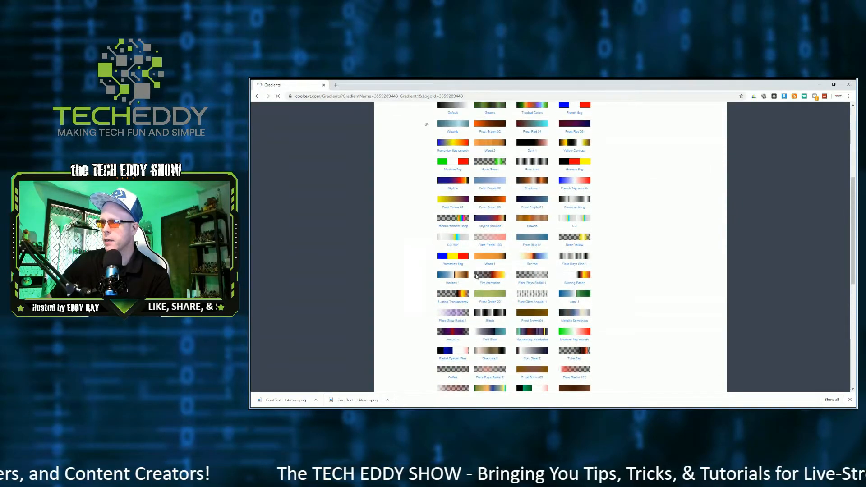
scroll(476, 277, "up", 1)
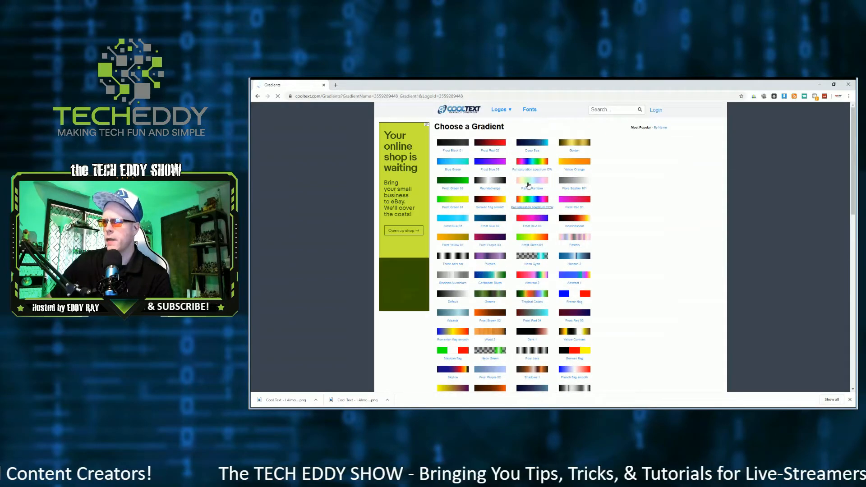
left_click(502, 144)
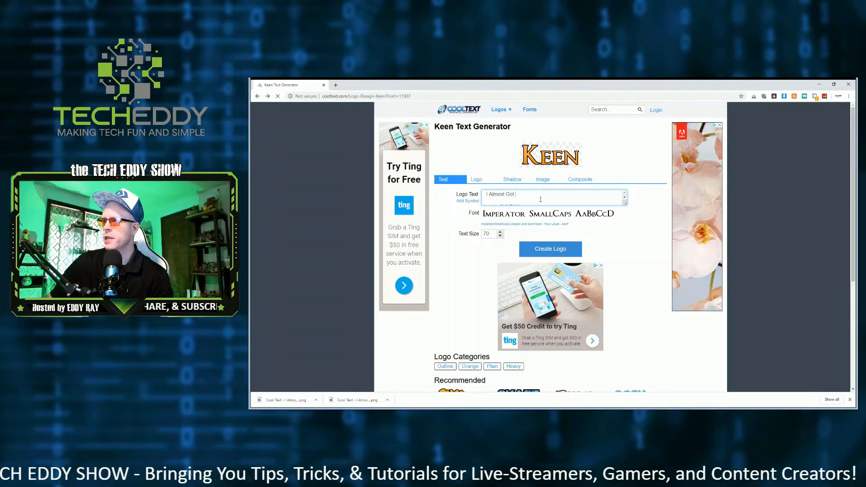
Disable the logo's gradient option and set its start color to the green #05F5A9.
left_click(485, 211)
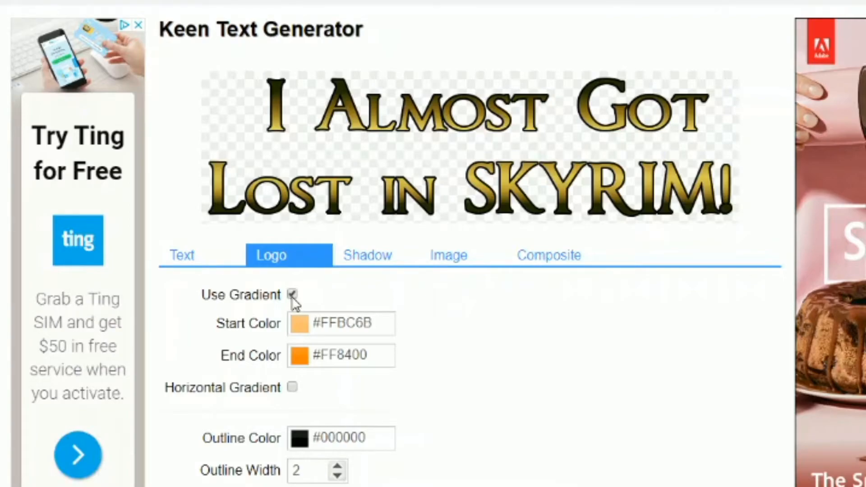
left_click(292, 296)
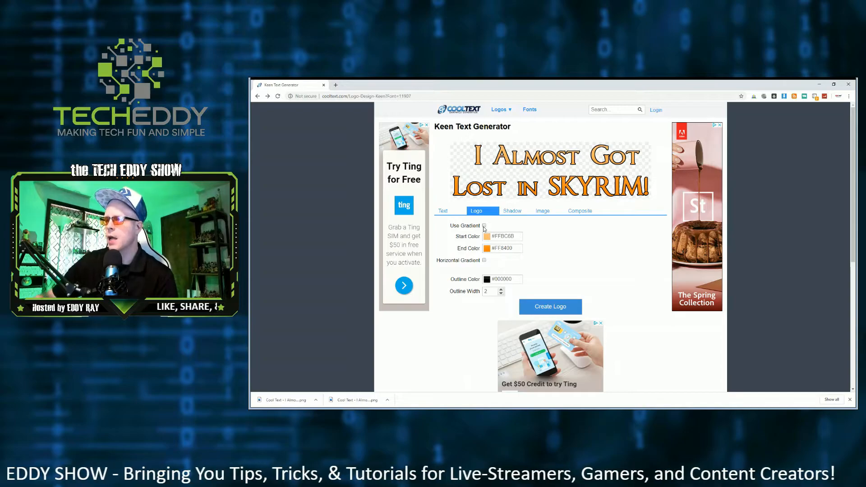
left_click(488, 238)
left_click(520, 250)
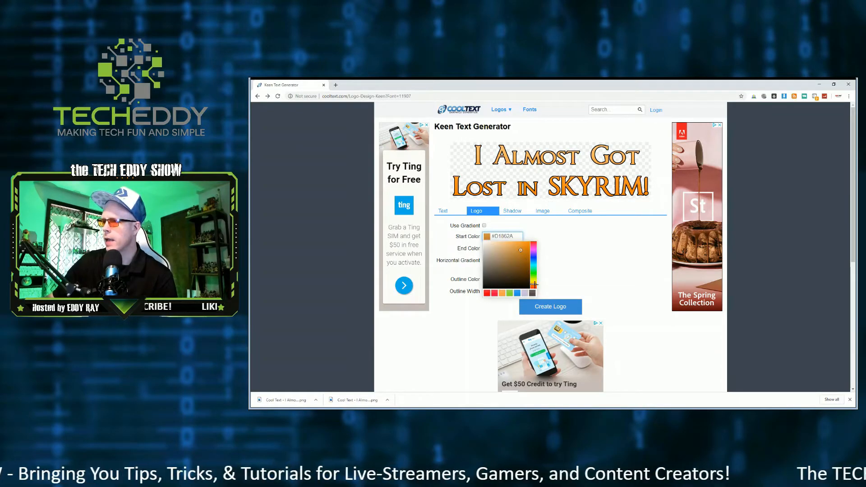
mouse_move(533, 284)
left_mouse_down()
mouse_move(534, 257)
mouse_move(534, 267)
left_mouse_up()
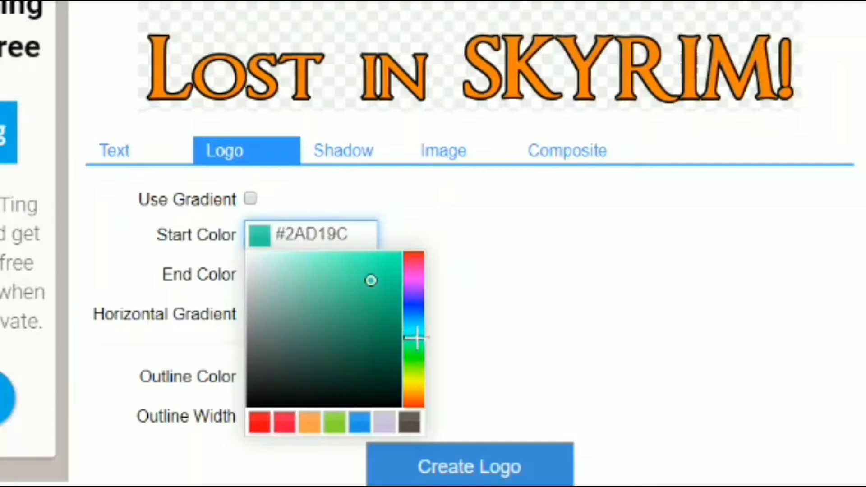
left_click_drag(386, 292, 394, 262)
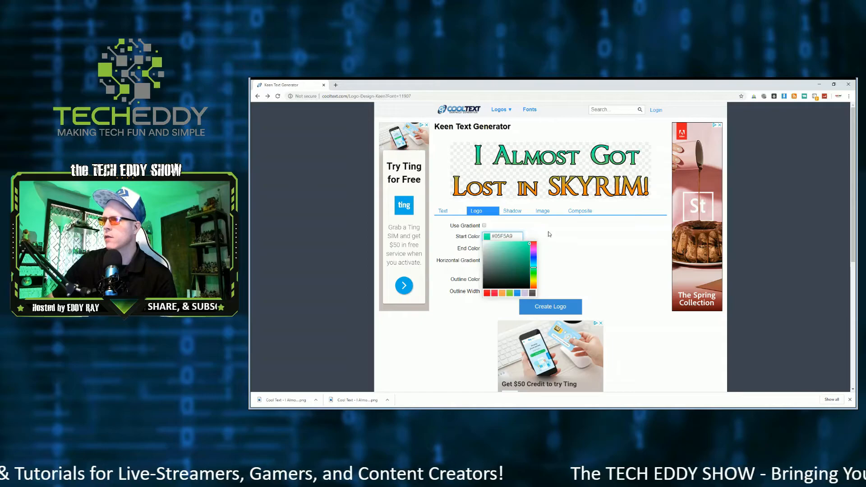
left_click(549, 234)
Set the end color of the logo lettering to the orange-red #F03608.
left_click(490, 251)
left_click(517, 285)
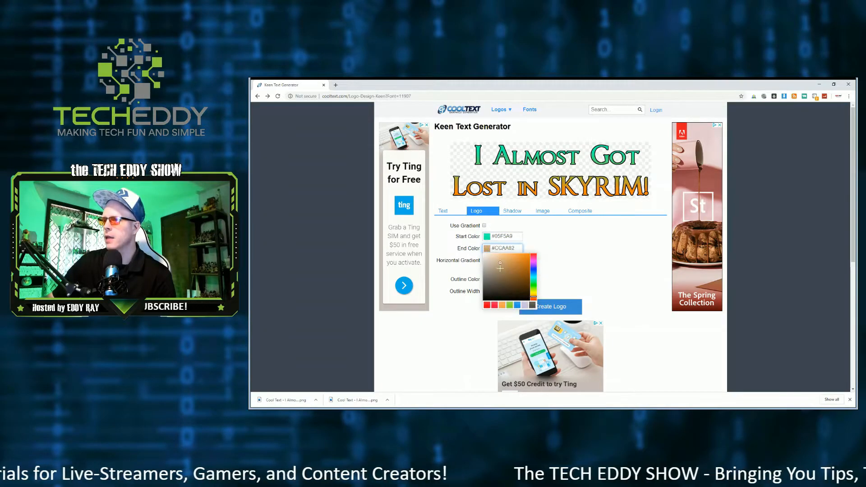
left_click(374, 416)
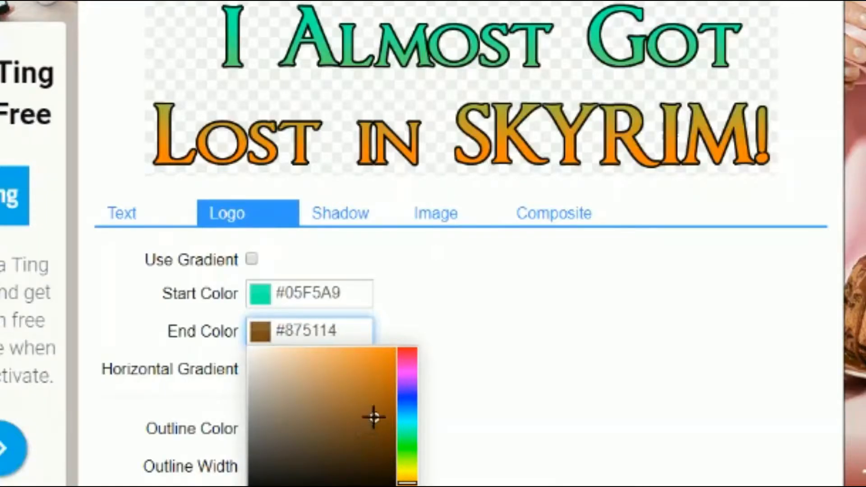
left_click(407, 486)
left_click(385, 414)
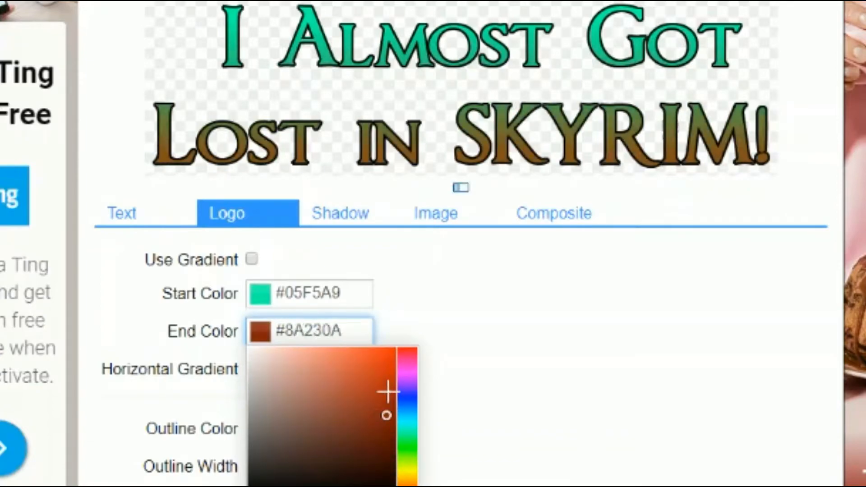
left_click(388, 391)
left_click(357, 376)
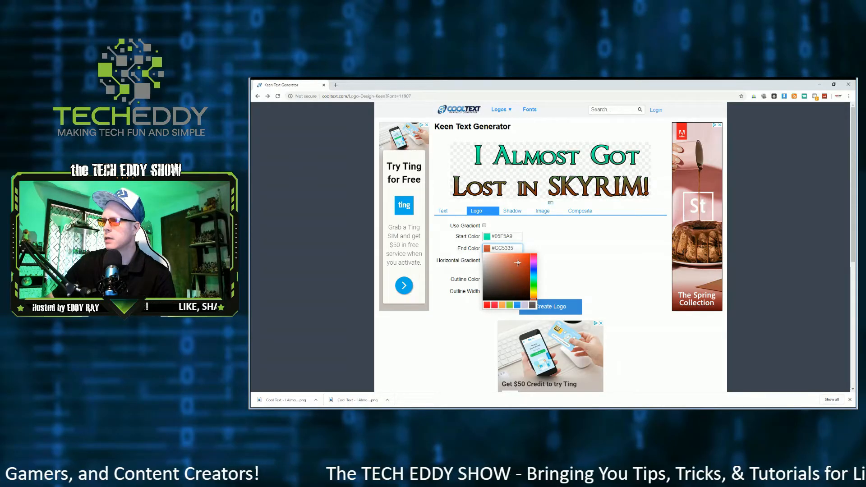
left_click(528, 257)
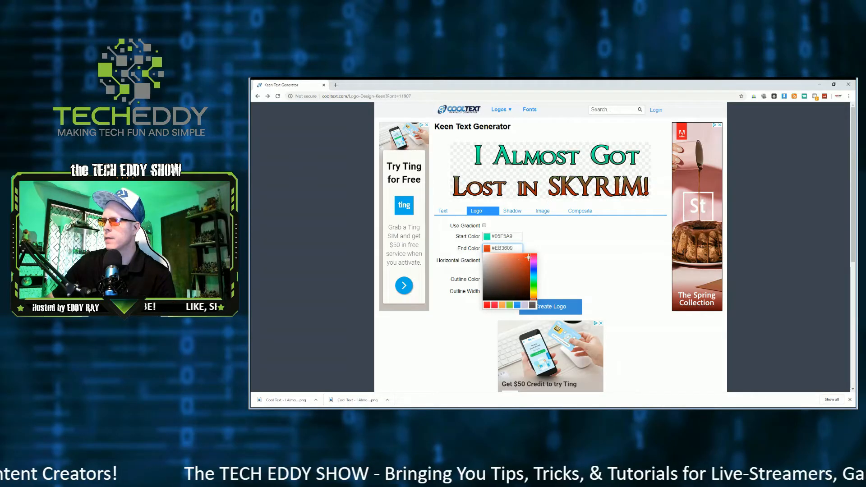
left_click(562, 245)
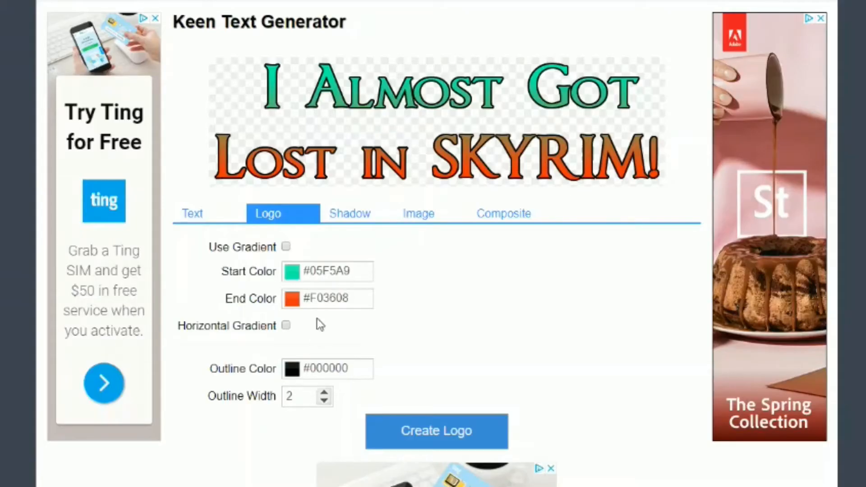
Set the logo's outline width to 5 and give the lettering a Medium Blur shadow.
left_click(324, 392)
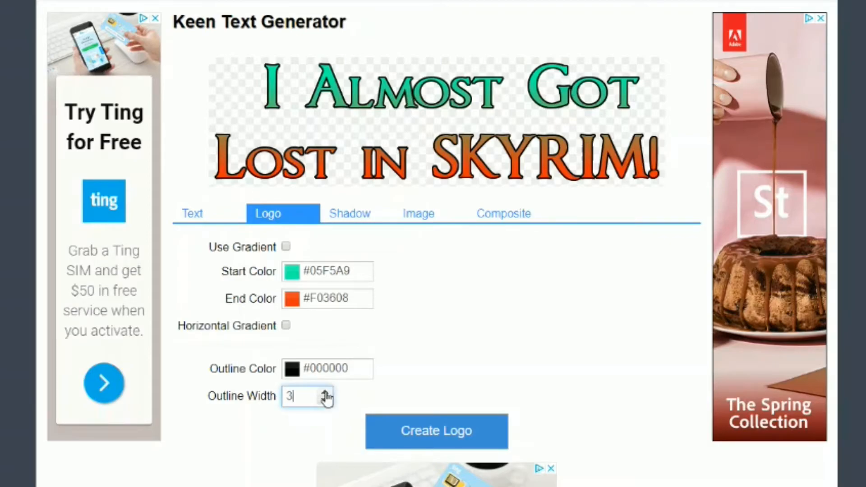
left_click(325, 392)
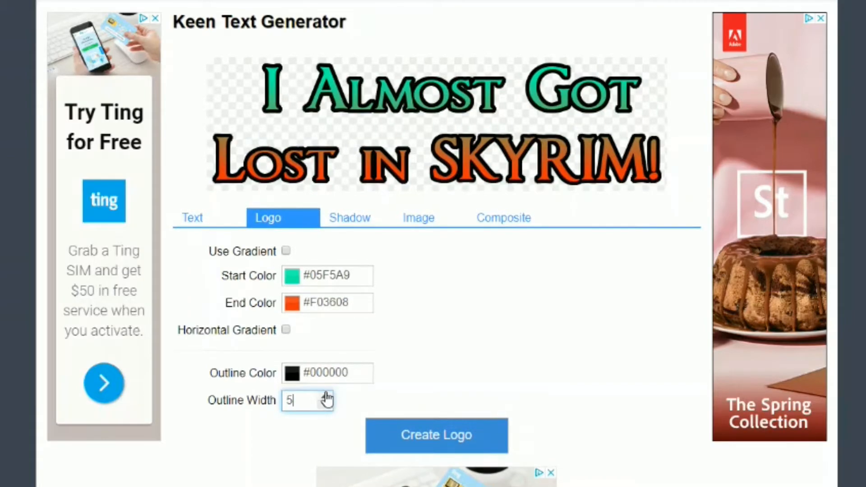
left_click(351, 220)
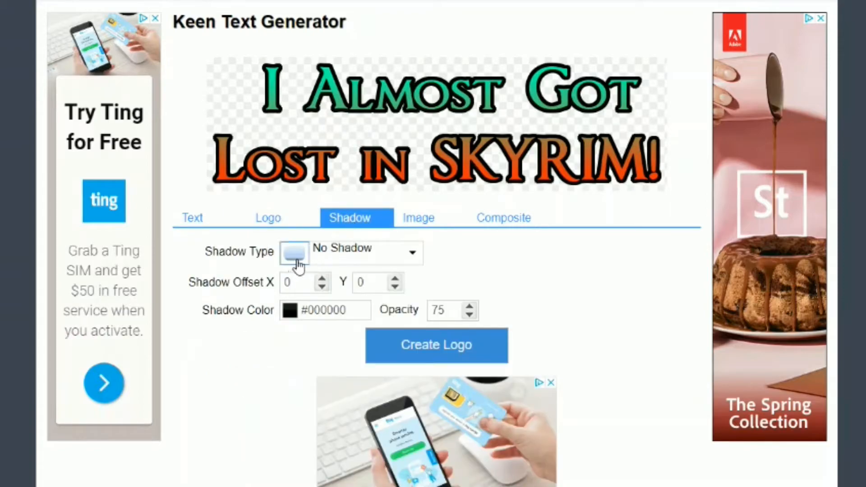
left_click(417, 255)
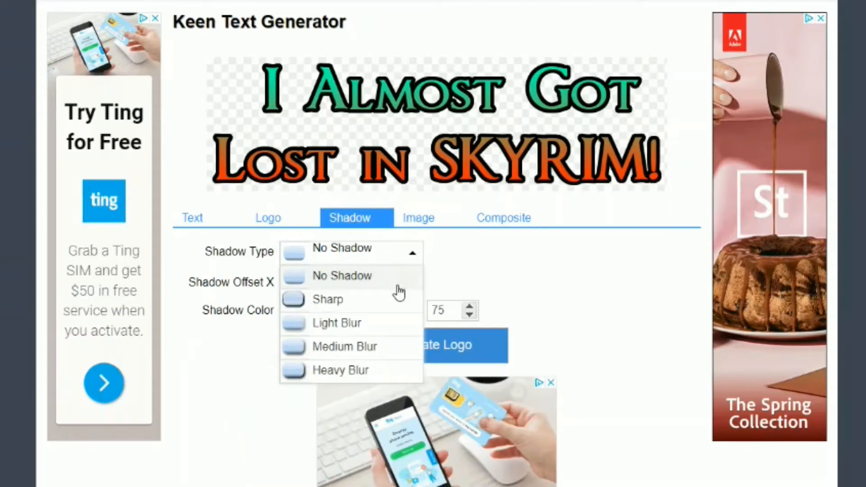
left_click(328, 347)
Offset the logo's shadow by 3 in X and 5 in Y.
left_click(323, 295)
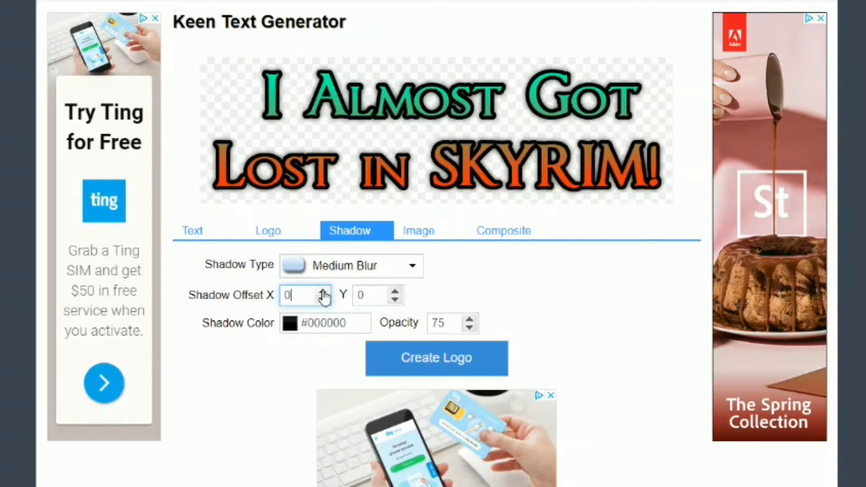
left_click(322, 291)
left_click(322, 291)
left_click(322, 292)
left_click(395, 291)
left_click(395, 291)
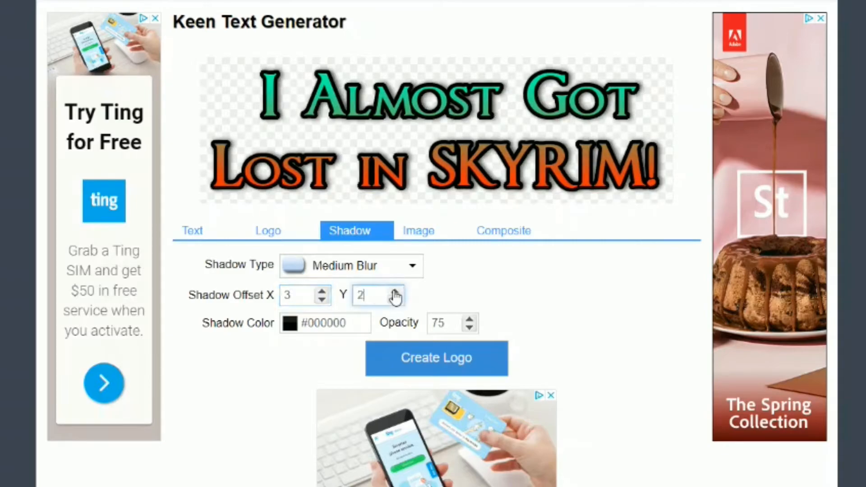
left_click(395, 291)
left_click(395, 291)
left_click(395, 291)
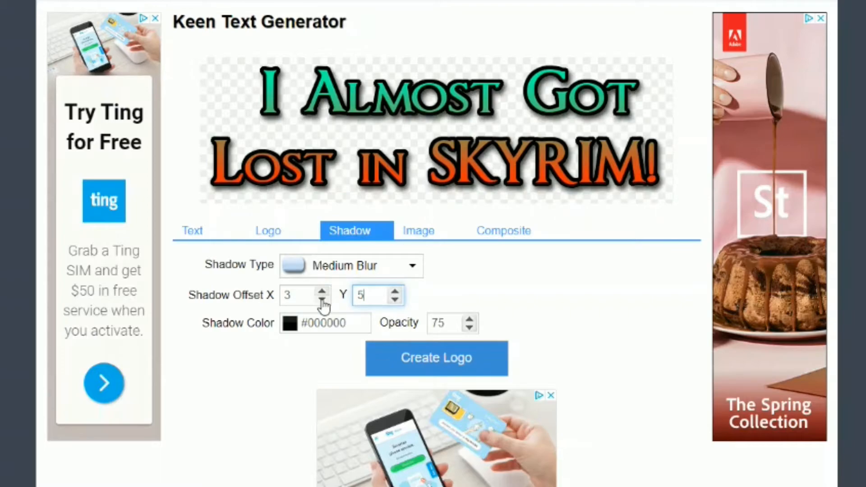
Change the shadow's X offset to -5 so it falls on the opposite side of the lettering.
left_click(323, 299)
left_click(322, 299)
left_click(323, 300)
left_click(323, 300)
left_click(323, 300)
left_click(323, 299)
left_click(323, 299)
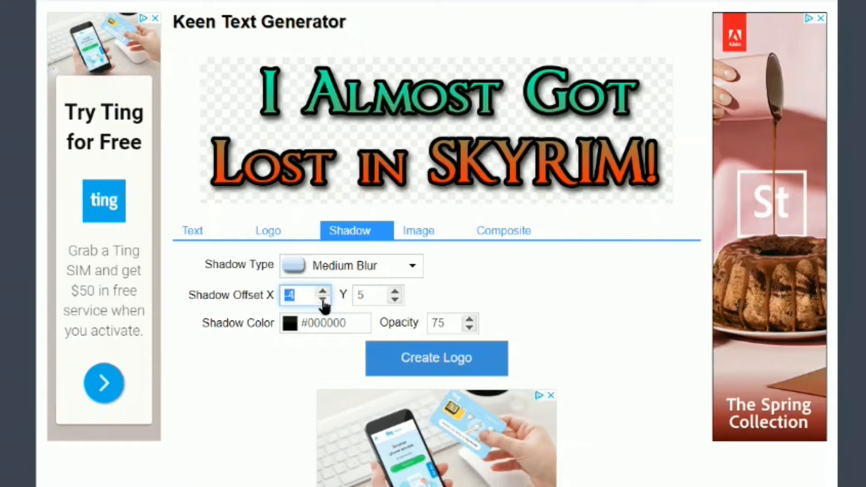
left_click(322, 299)
left_click(495, 292)
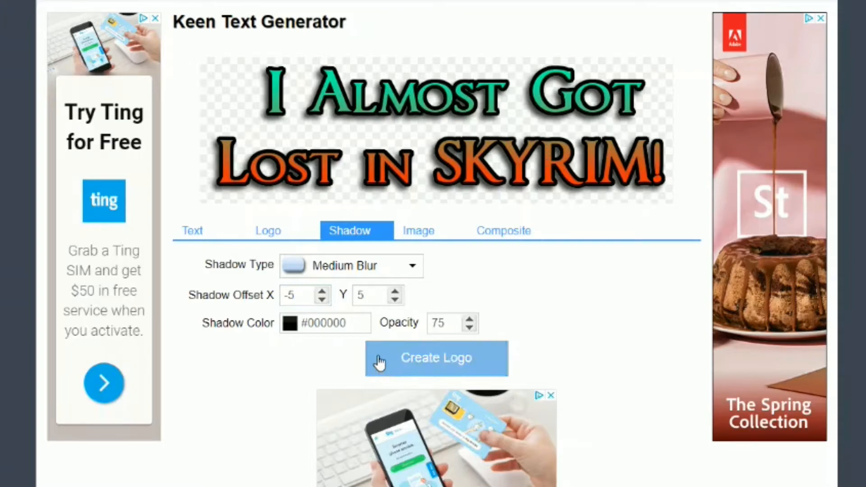
Set the shadow's opacity to 60 and check the logo's image alignment, size and file format options.
left_click(469, 328)
left_click(469, 328)
left_click(469, 328)
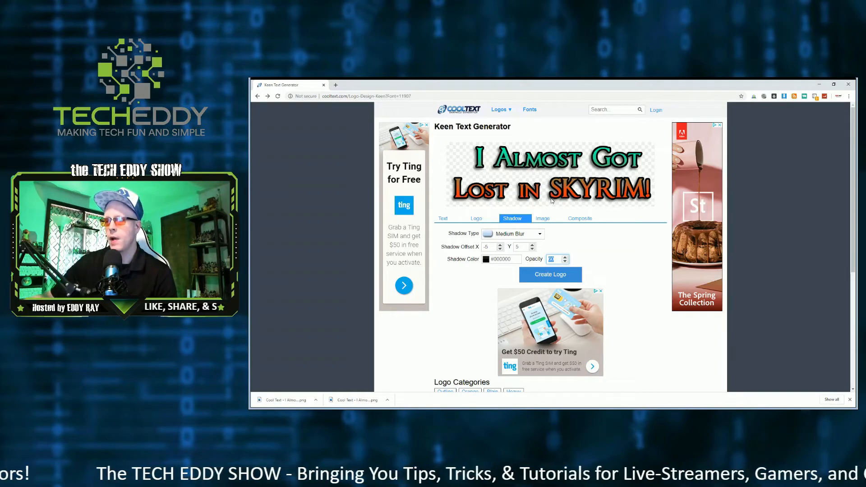
left_click(541, 219)
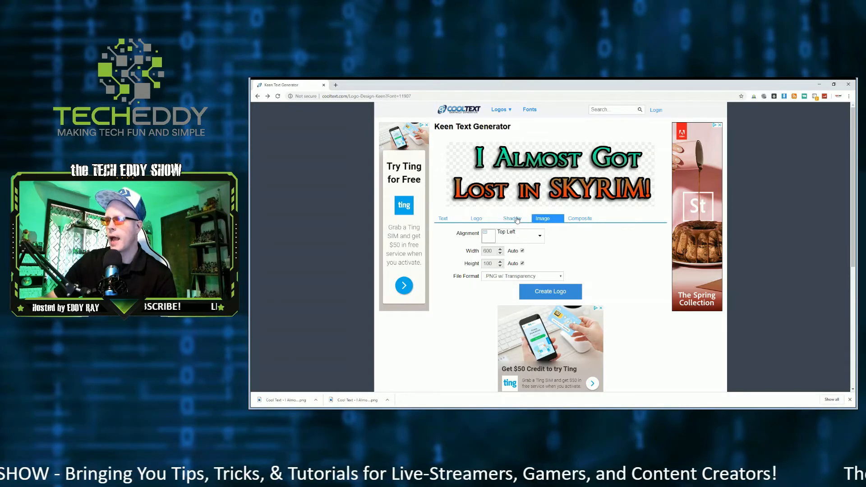
left_click(517, 219)
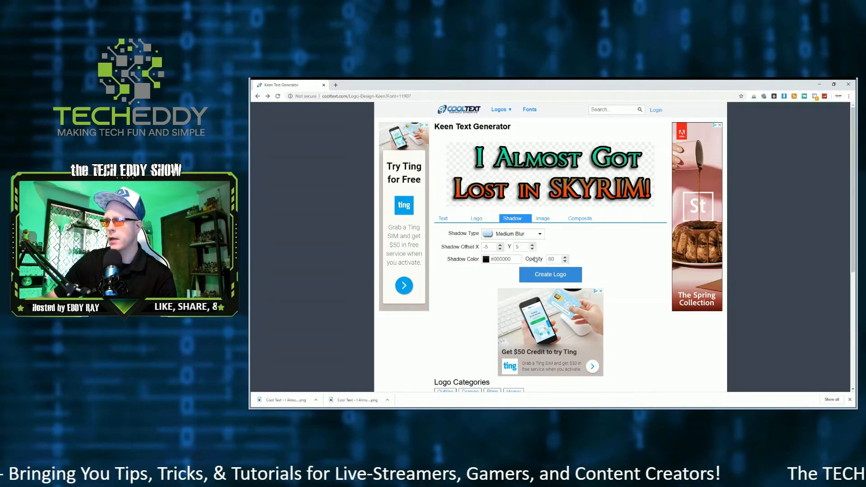
Set the logo's text size to 250 and create the logo.
left_click(443, 219)
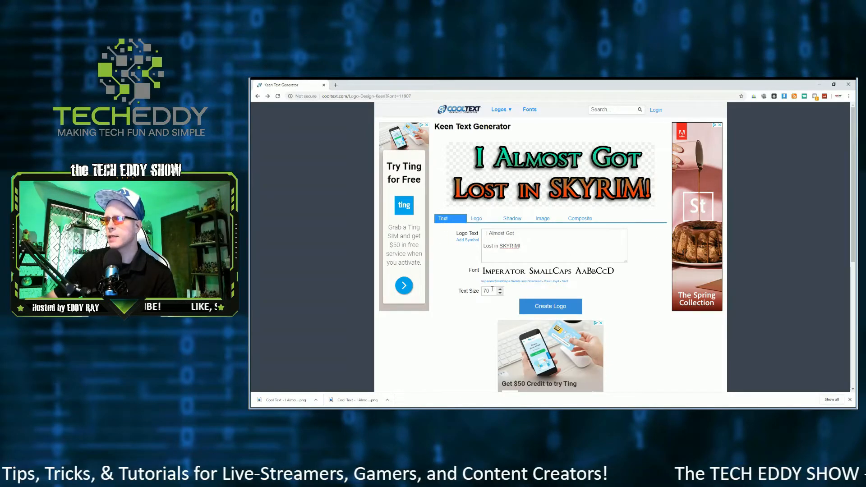
left_click_drag(491, 290, 475, 285)
type("25")
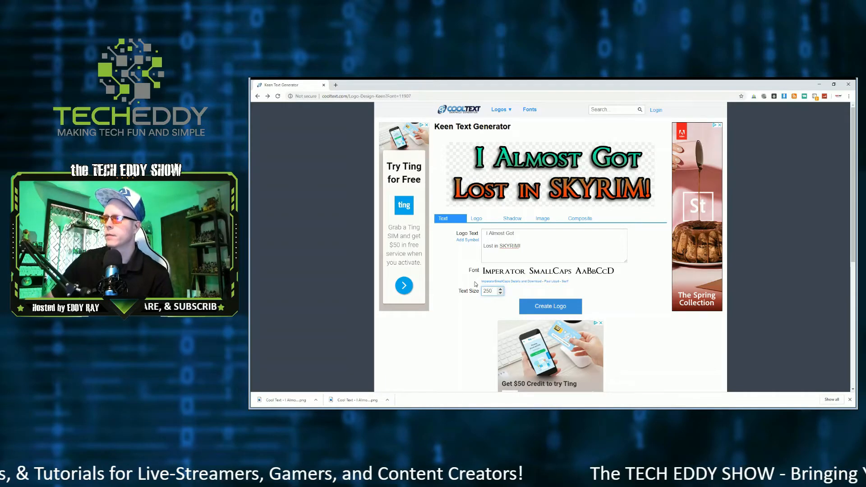
left_click(536, 251)
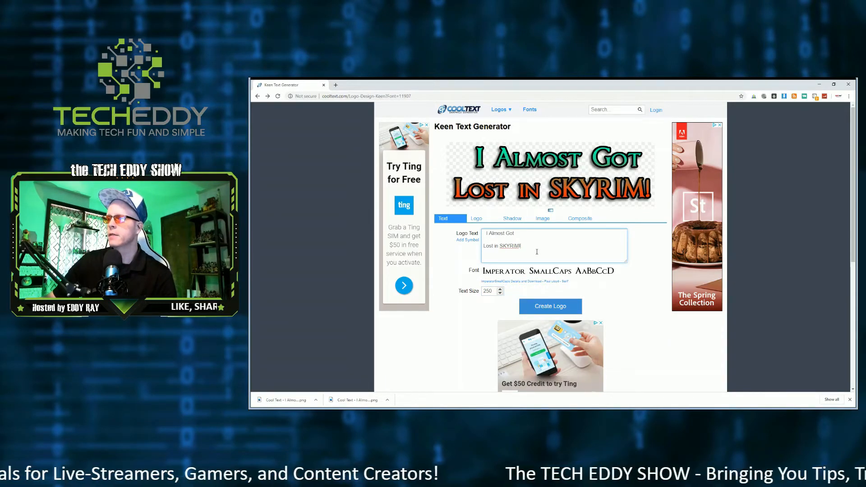
scroll(631, 288, "down", 3)
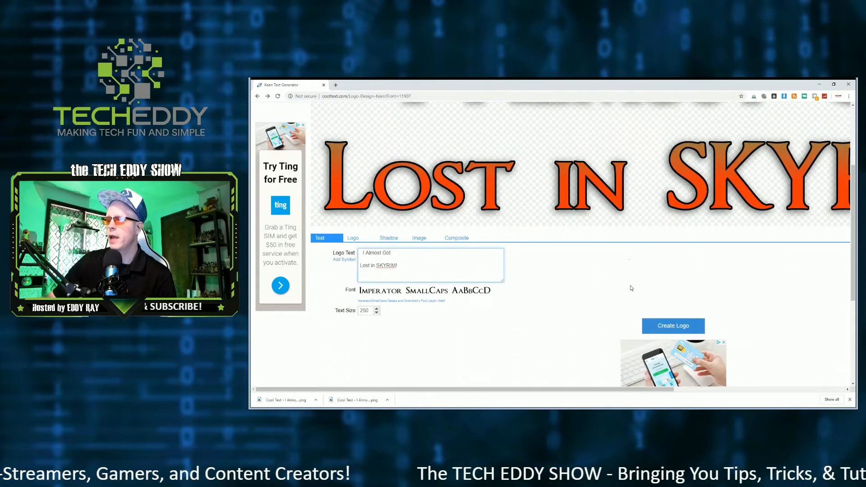
left_click(663, 323)
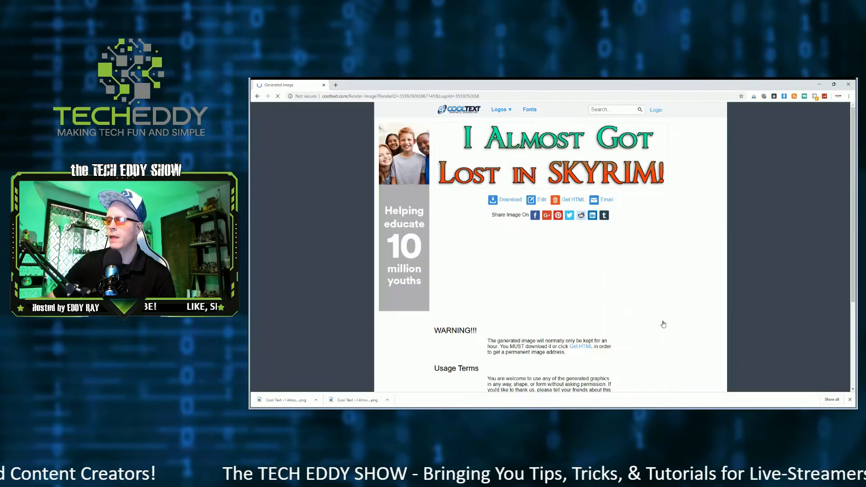